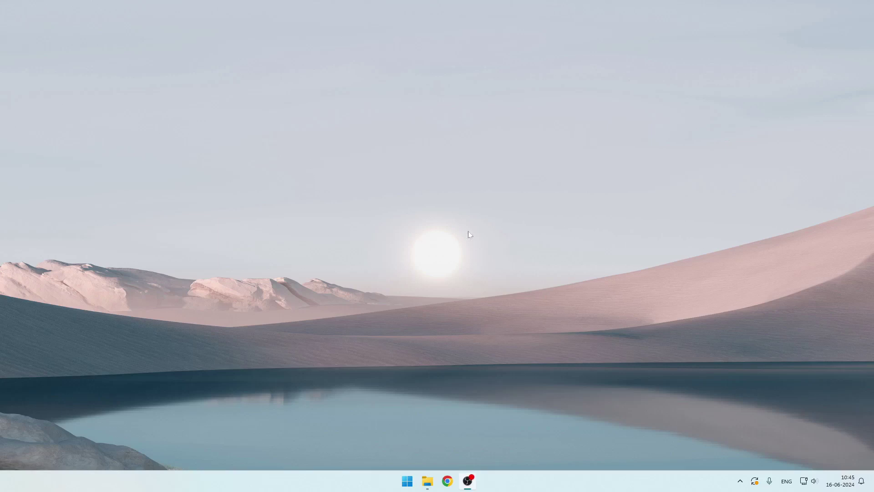
- Open the Start menu and activate its search box
key(super)
click(400, 153)
text(advance)
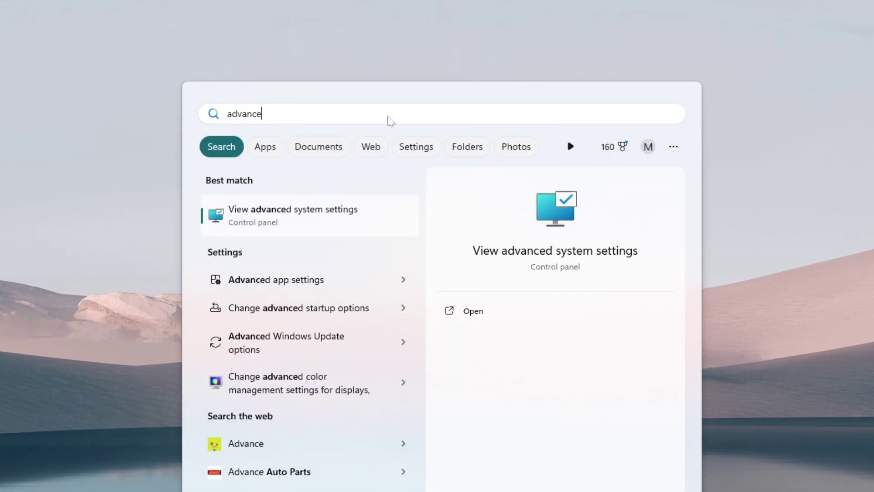
text(d system setting)
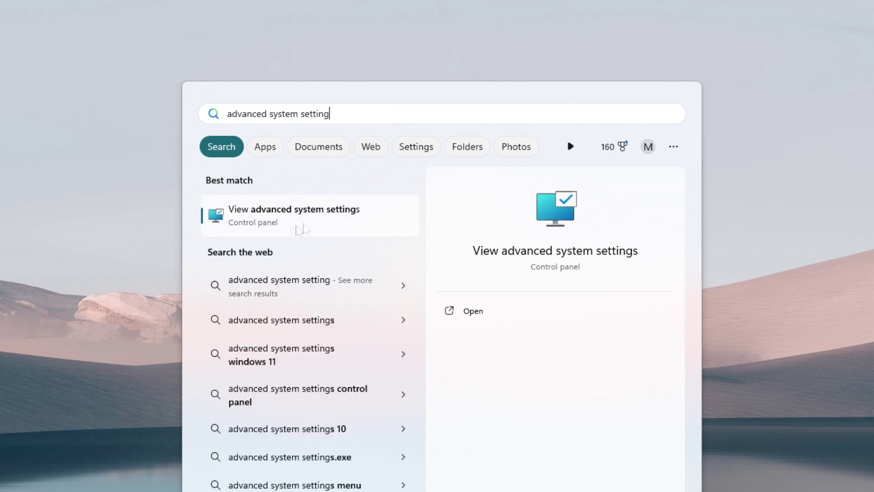
- Open 'View advanced system settings' and move System Properties to the screen centre
click(344, 226)
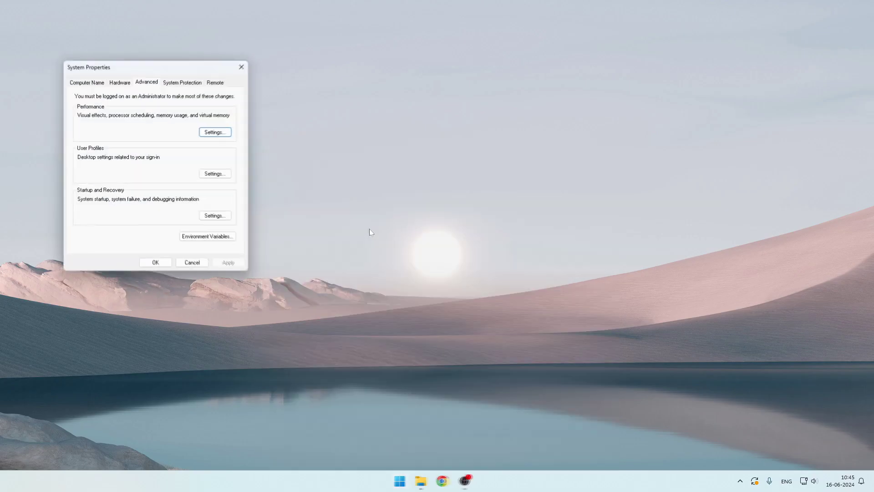
drag(175, 68, 407, 111)
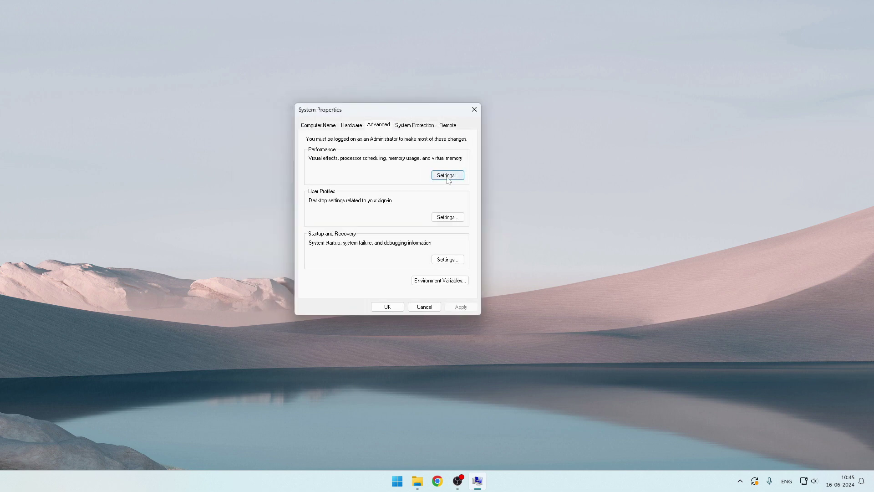
click(448, 178)
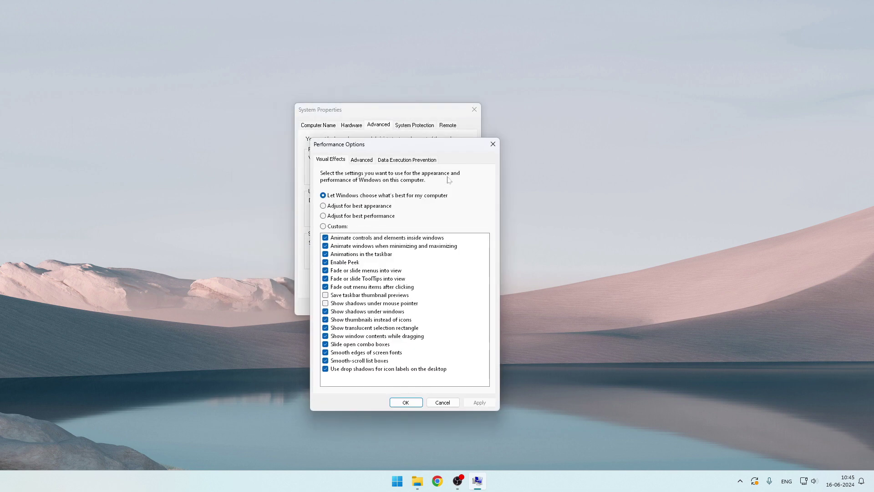
- Open the Virtual Memory window from Performance Options' Advanced tab
click(362, 160)
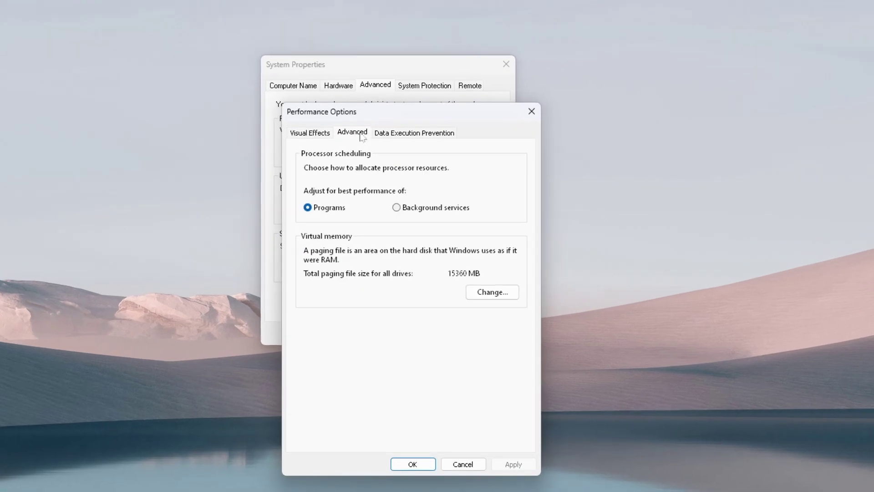
click(493, 296)
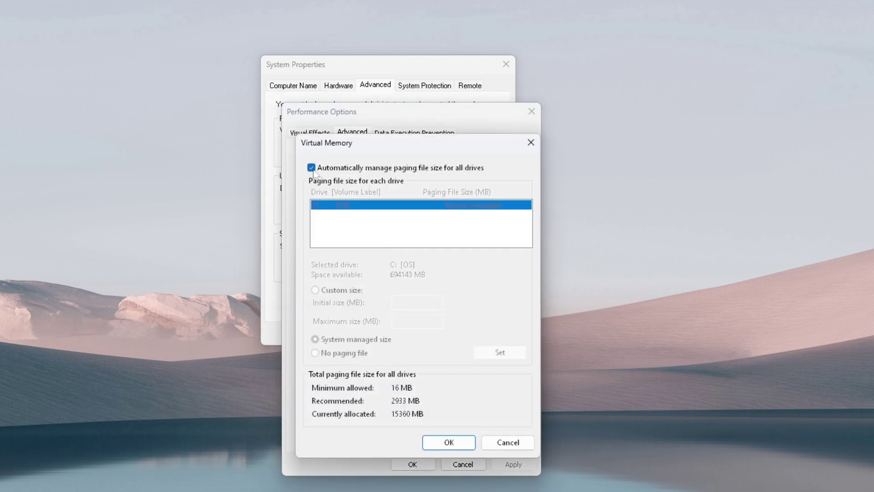
- Turn off automatic paging file management and choose Custom size for drive C:
click(312, 169)
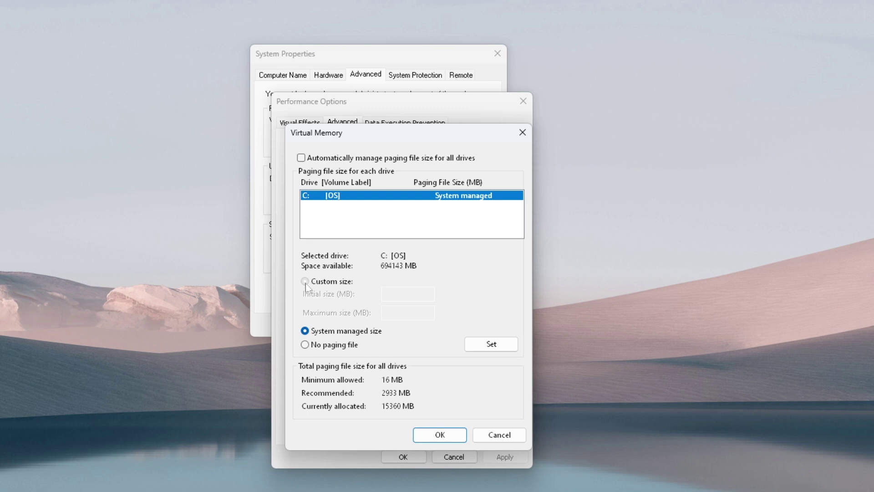
click(306, 281)
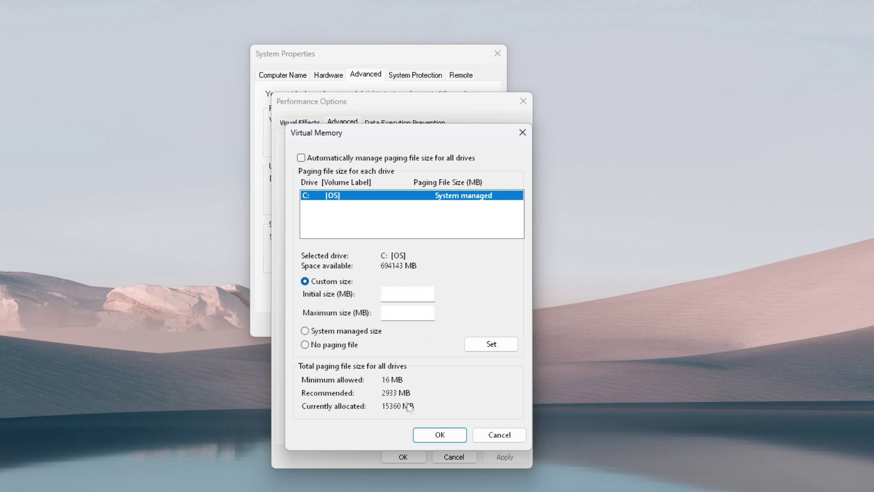
- Set drive C:'s paging file to 30000 MB initial and 30000 MB maximum, and confirm
click(407, 294)
text(30000)
key(Tab)
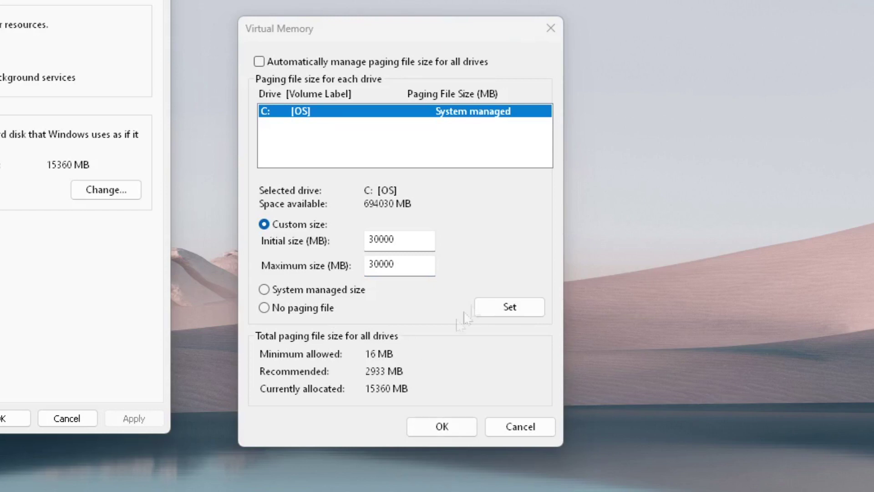
text(0)
click(485, 348)
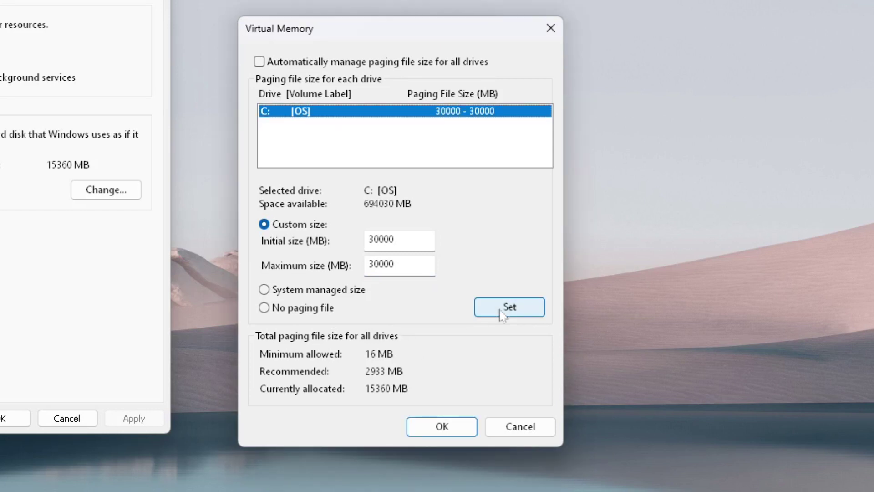
click(437, 425)
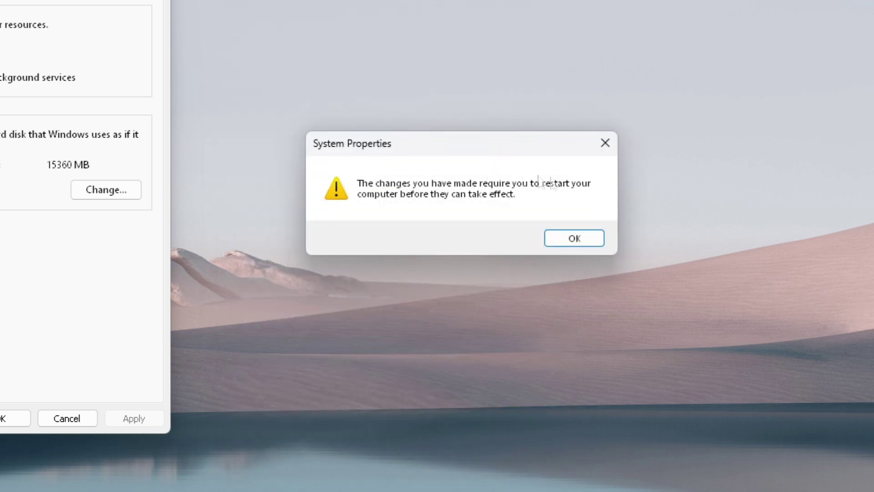
- Dismiss the warning, apply and close Performance Options and System Properties, then pick Restart Later
click(588, 243)
click(134, 417)
click(20, 419)
click(33, 243)
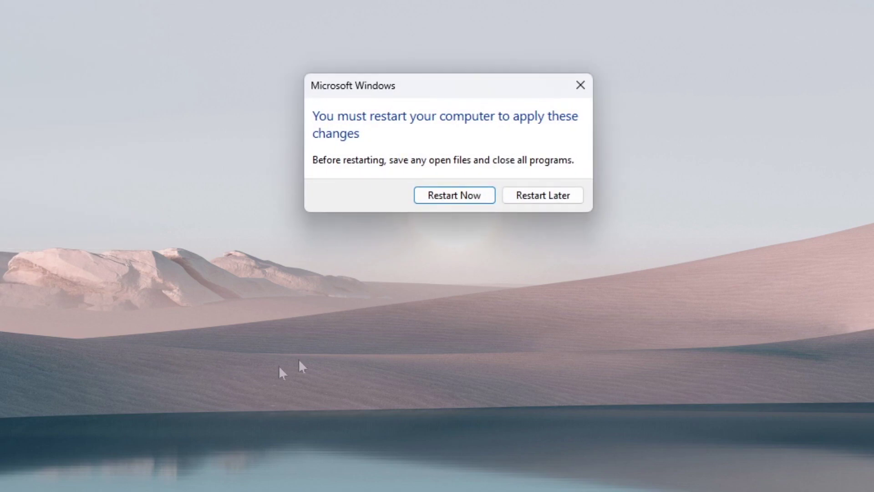
click(566, 198)
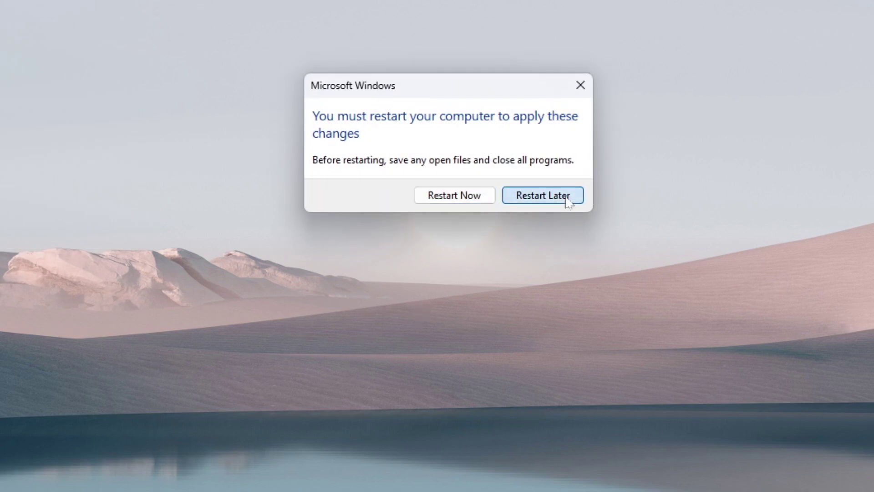